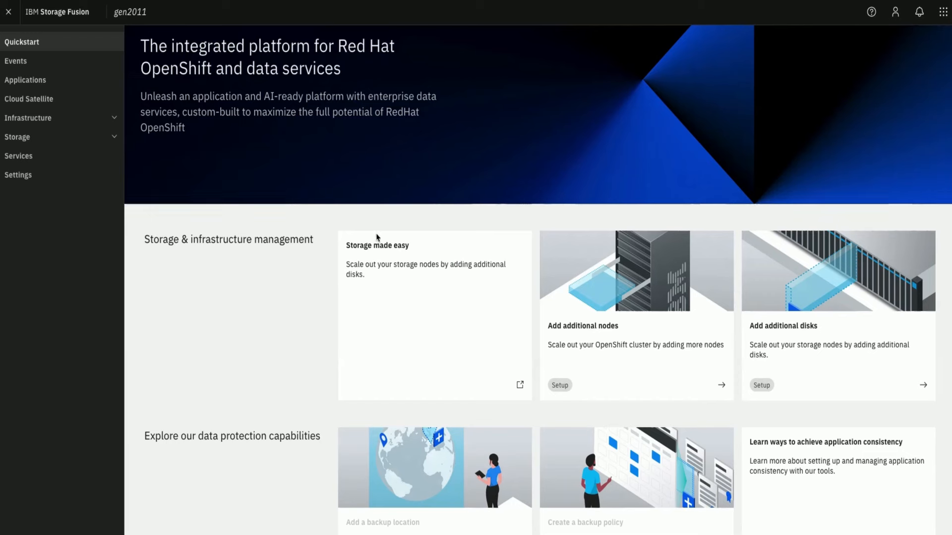
Step: Check the Data Foundation service in IBM Storage Fusion and review the storage classes in the OpenShift console
{"action": "left_click", "coordinate": [21, 160]}
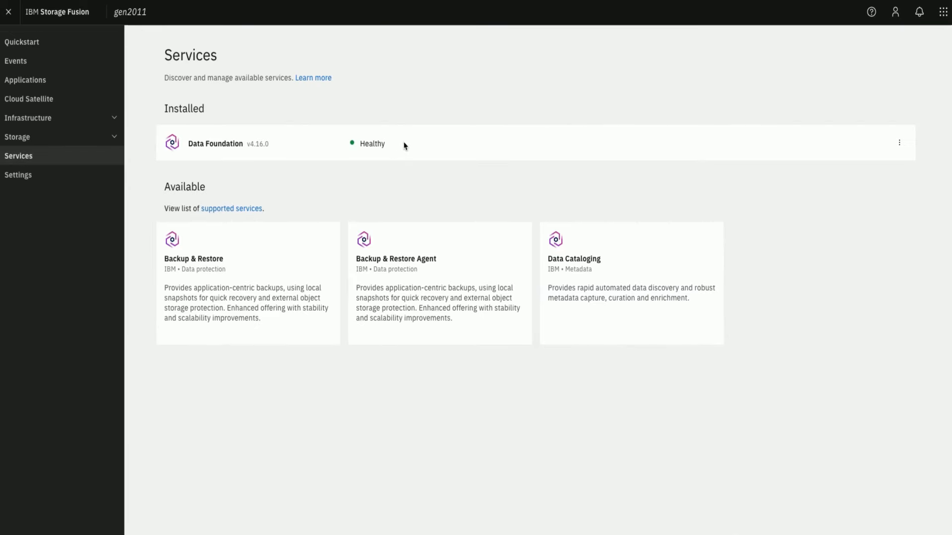
{"action": "left_click_drag", "start_coordinate": [404, 145], "coordinate": [189, 145]}
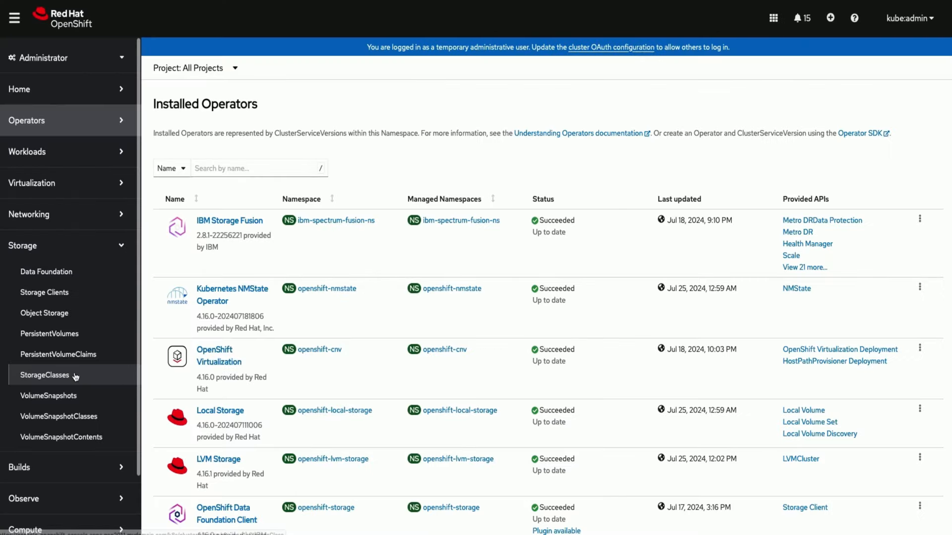
{"action": "left_click", "coordinate": [75, 376]}
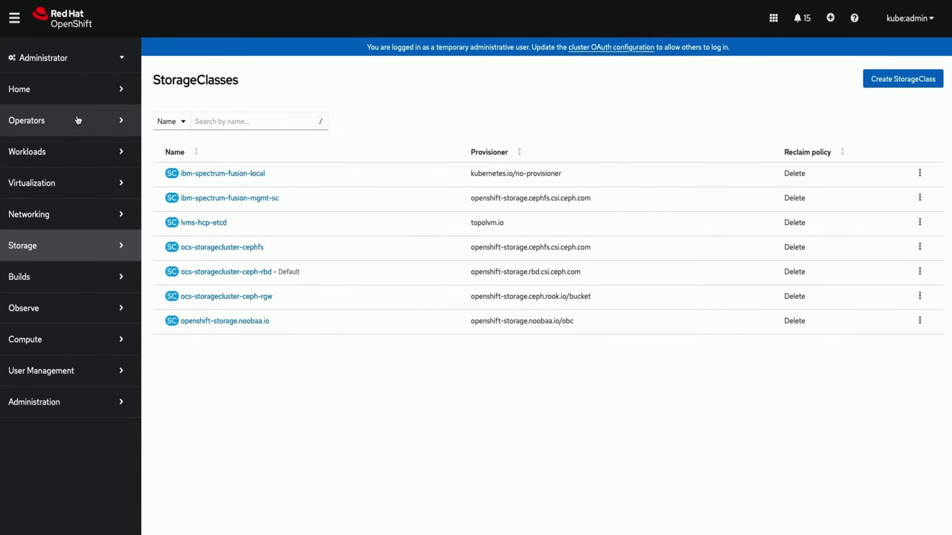
Step: Find the Migration Toolkit for Virtualization Operator in OperatorHub and create a ForkliftController named forklift-controller for it
{"action": "left_click", "coordinate": [59, 141]}
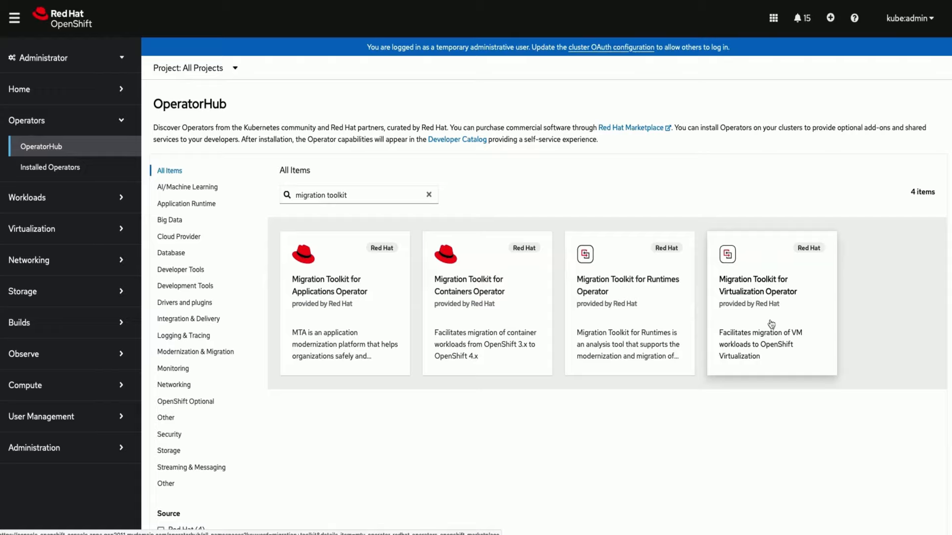
{"action": "left_click", "coordinate": [770, 325]}
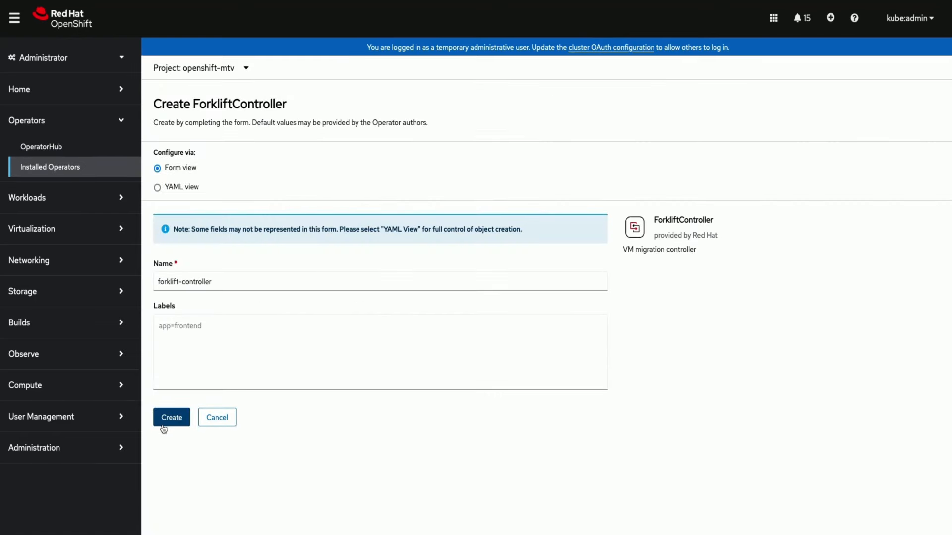
{"action": "left_click", "coordinate": [169, 418]}
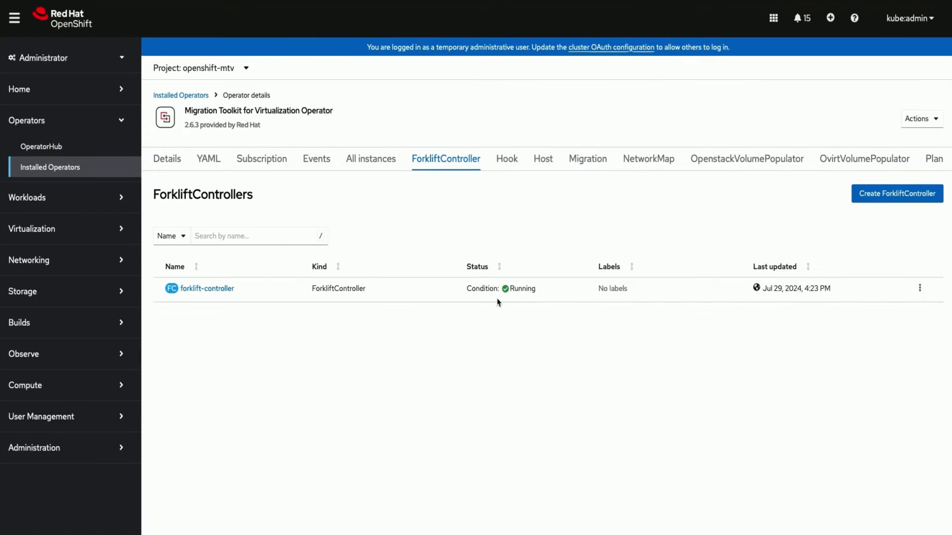
{"action": "left_click_drag", "start_coordinate": [542, 297], "coordinate": [514, 291]}
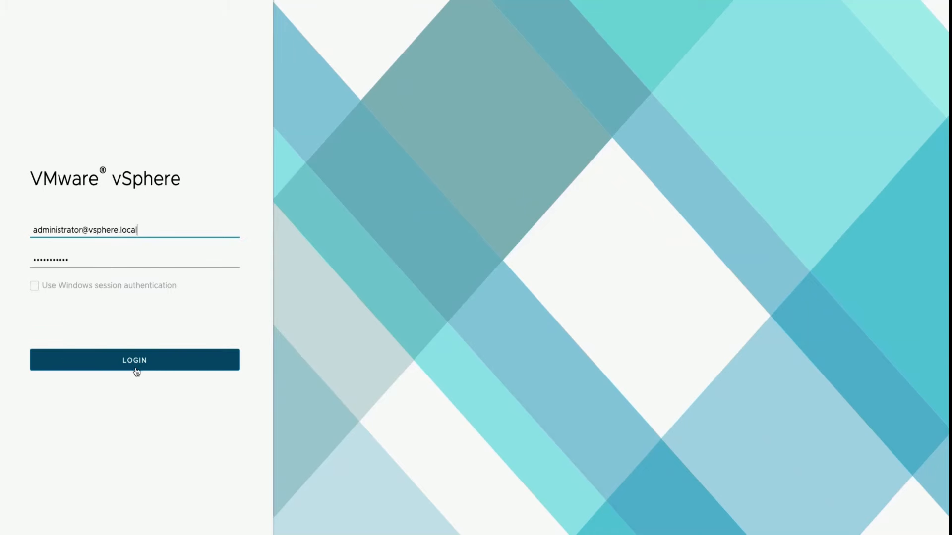
Step: Sign in to VMware vSphere and create a folder named ISOs inside the data folder of datastore1 (3)
{"action": "left_click", "coordinate": [144, 370]}
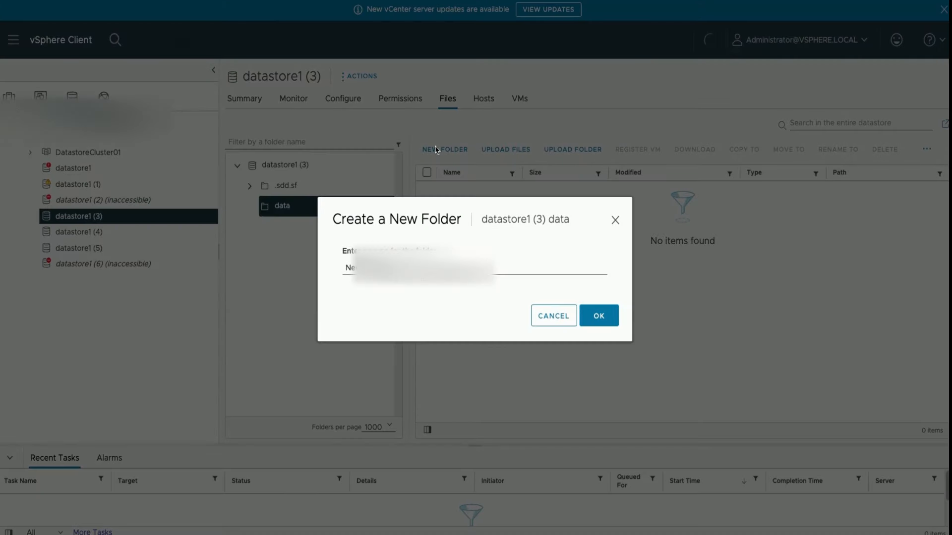
{"action": "type", "text": "IS"}
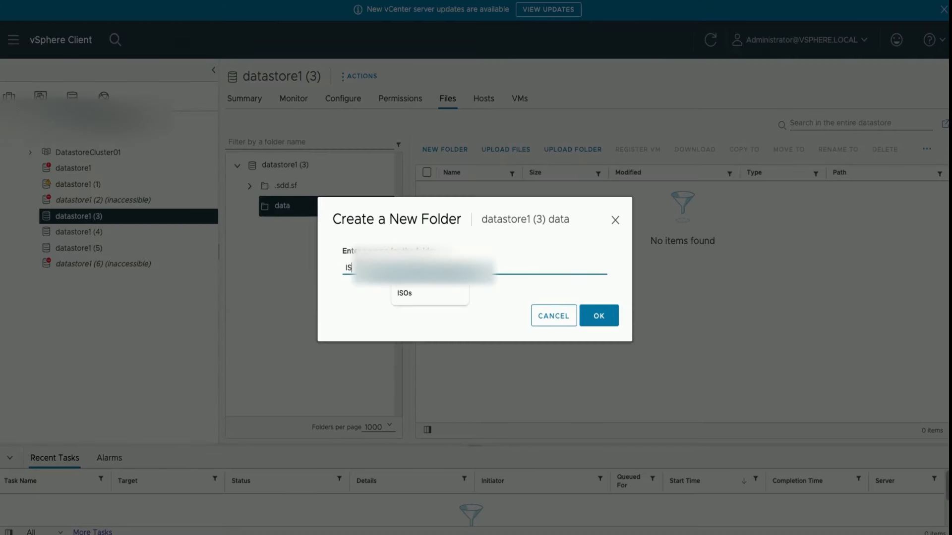
{"action": "type", "text": "O"}
{"action": "left_click", "coordinate": [601, 318]}
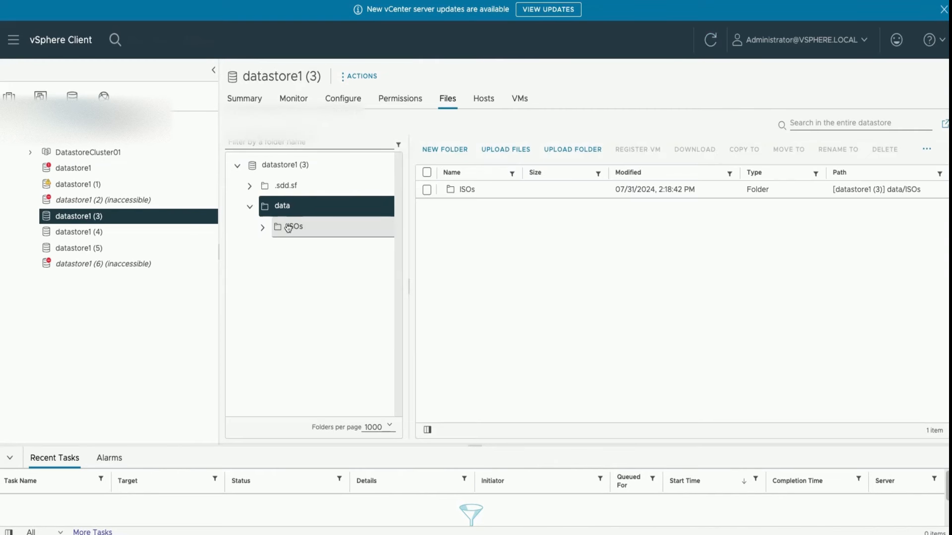
Step: Upload the Windows Server ISO and rhel-9.4-x86_64-boot.iso from Downloads into the ISOs folder
{"action": "left_click", "coordinate": [288, 227]}
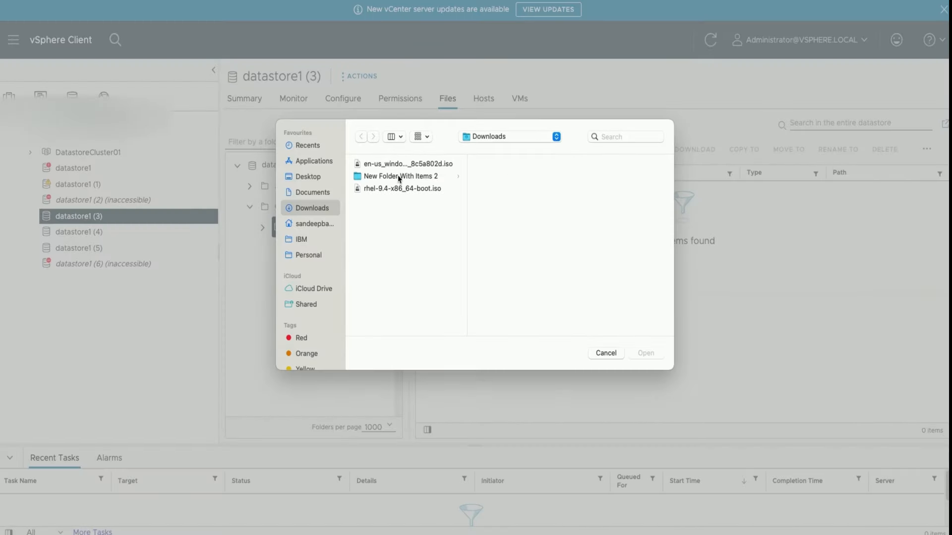
{"action": "left_click", "coordinate": [400, 166]}
{"action": "left_click", "coordinate": [399, 189], "text": "super"}
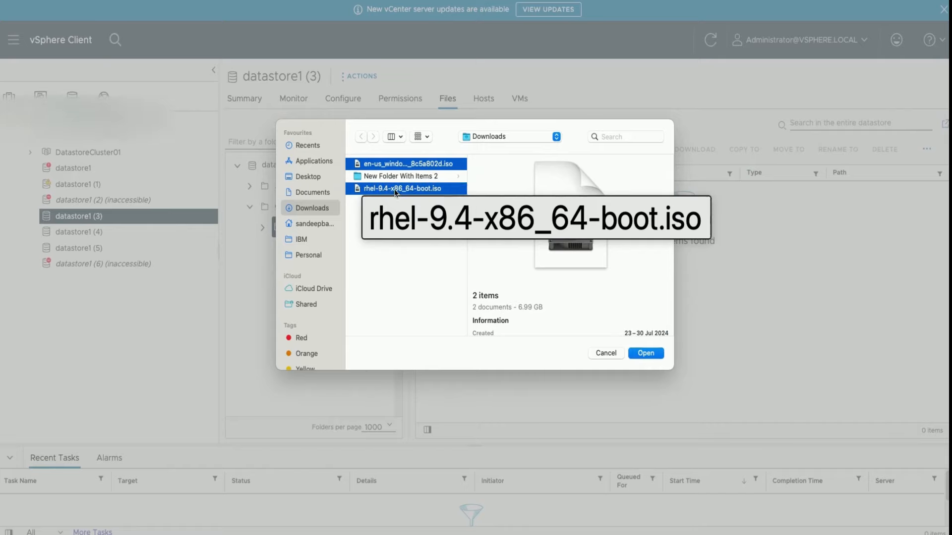
{"action": "left_click", "coordinate": [645, 353]}
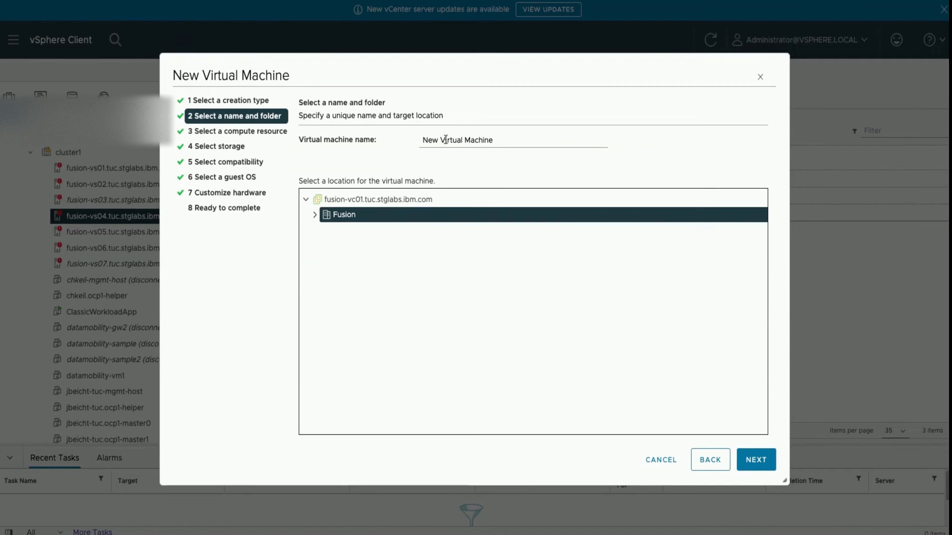
Step: Name the new virtual machine windows-2022-vm-1 and attach the Windows Server 2022 ISO from data/ISOs on datastore1 (3) to its CD/DVD drive
{"action": "triple_click", "coordinate": [440, 137]}
{"action": "type", "text": "windows-2022"}
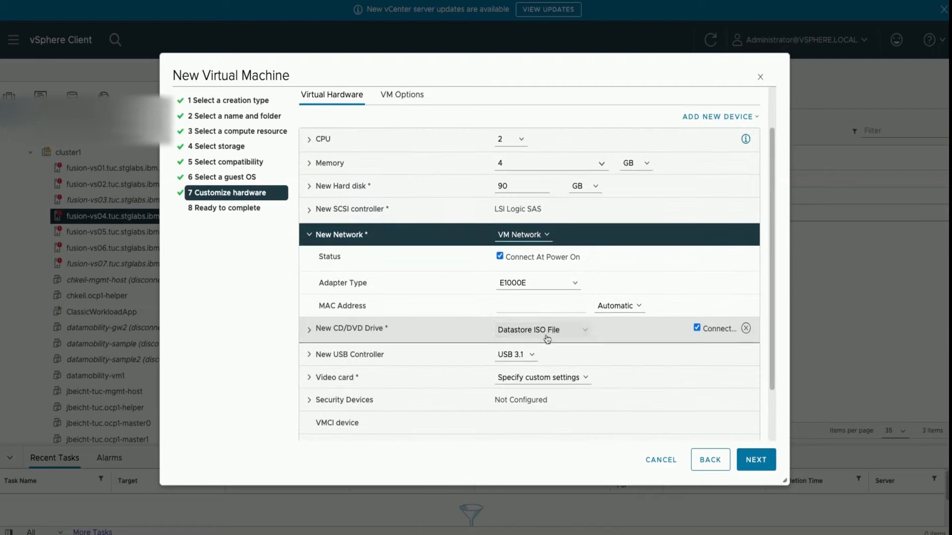
{"action": "left_click", "coordinate": [543, 262]}
{"action": "left_click", "coordinate": [329, 265]}
{"action": "left_click", "coordinate": [618, 310]}
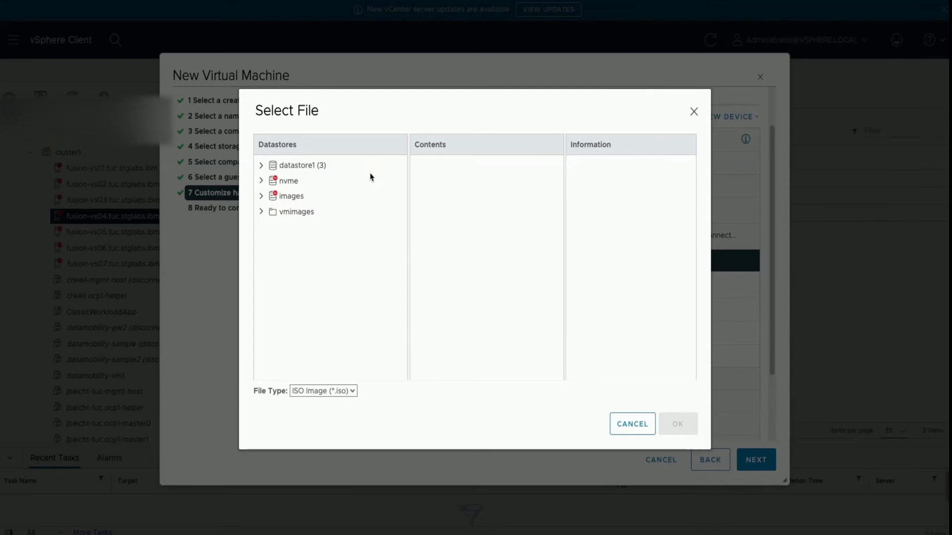
{"action": "left_click", "coordinate": [297, 165]}
{"action": "double_click", "coordinate": [459, 180]}
{"action": "double_click", "coordinate": [440, 163]}
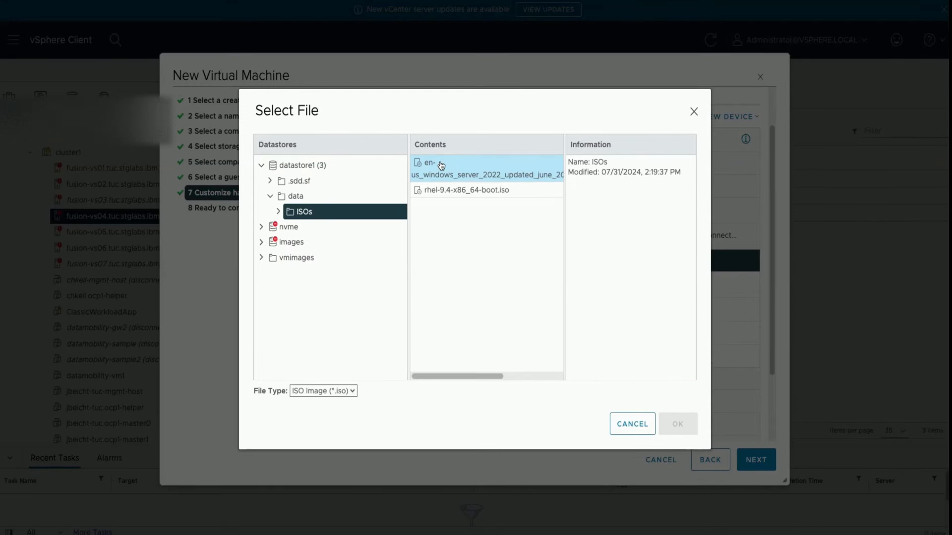
{"action": "left_click", "coordinate": [481, 173]}
{"action": "left_click", "coordinate": [677, 424]}
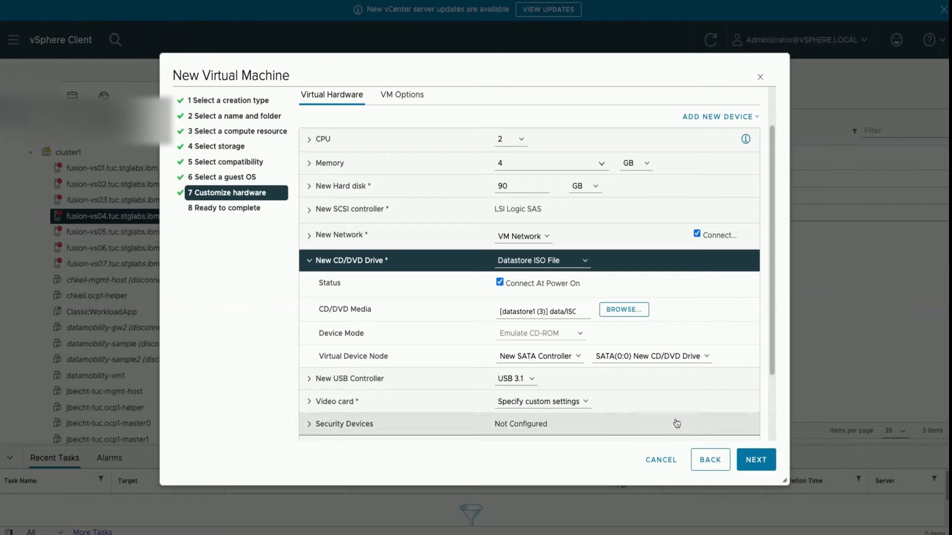
Step: Proceed to the final stage of the virtual machine setup and review its summary
{"action": "left_click", "coordinate": [756, 460]}
{"action": "left_click_drag", "start_coordinate": [396, 159], "coordinate": [474, 162]}
{"action": "scroll", "coordinate": [463, 259], "scroll_direction": "down", "scroll_amount": 5}
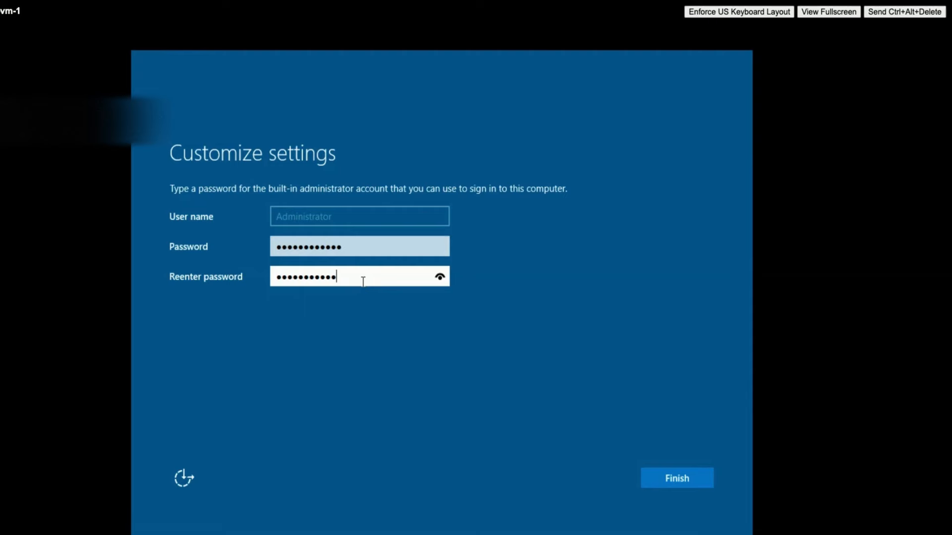
Step: Re-enter the built-in administrator account's password in the Windows setup and finish customizing the settings
{"action": "type", "text": "*"}
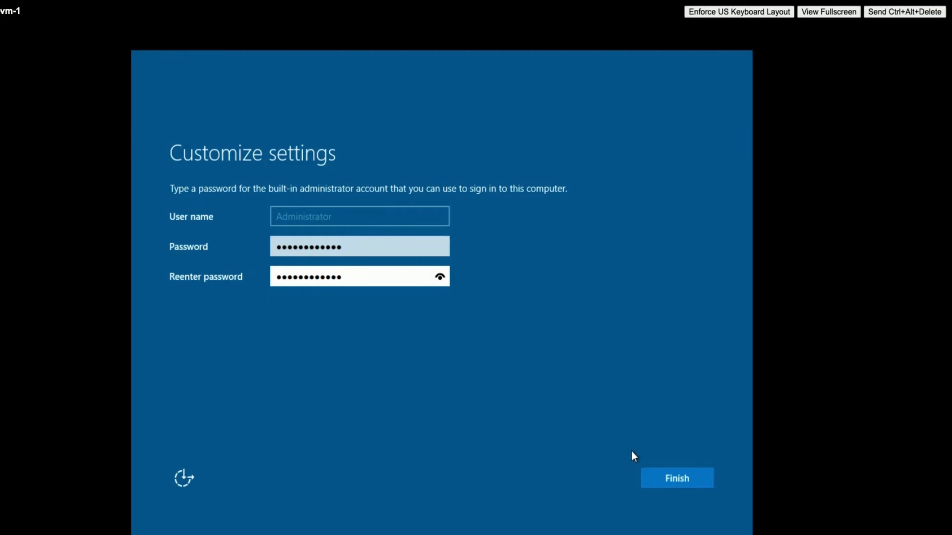
{"action": "left_click", "coordinate": [651, 475]}
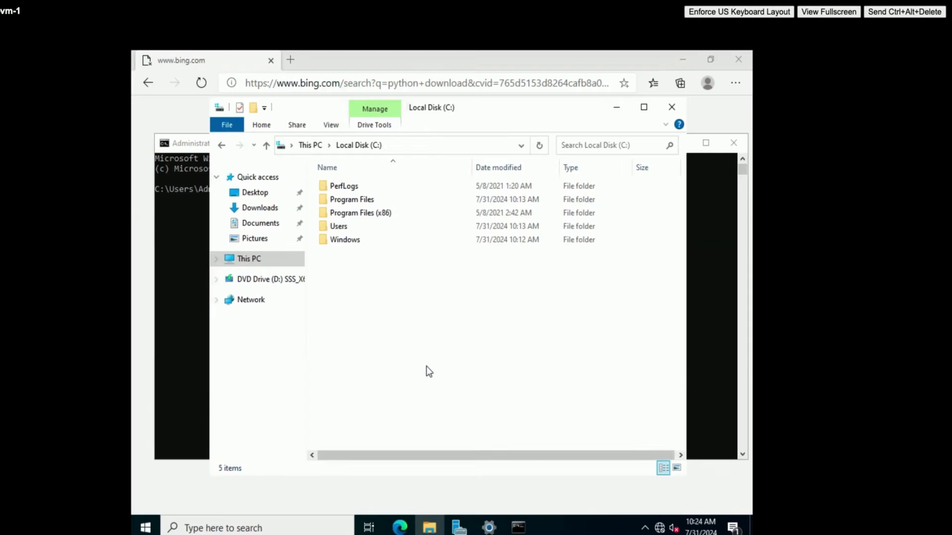
Step: Create a folder named with the presenter's first name on Local Disk (C:) and open it
{"action": "right_click", "coordinate": [382, 305]}
{"action": "mouse_move", "coordinate": [489, 426]}
{"action": "left_click", "coordinate": [525, 426]}
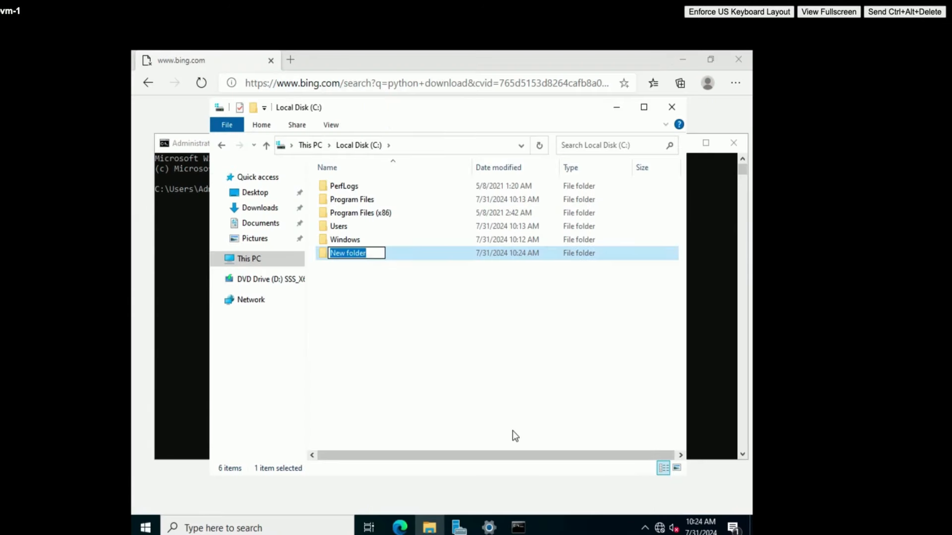
{"action": "type", "text": "sandeep"}
{"action": "key", "text": "Return"}
{"action": "key", "text": "Return"}
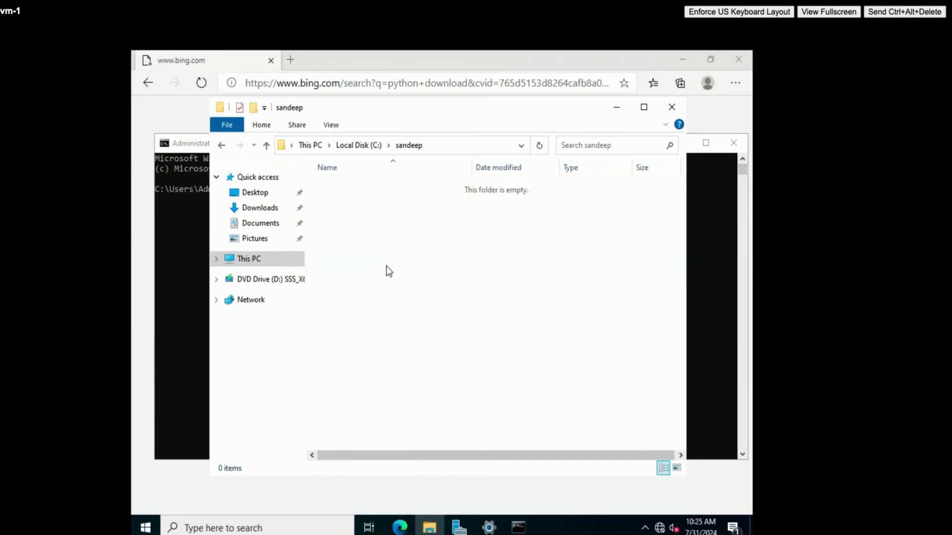
Step: Create a text document named tasks.txt in the new folder
{"action": "right_click", "coordinate": [426, 254]}
{"action": "mouse_move", "coordinate": [558, 407]}
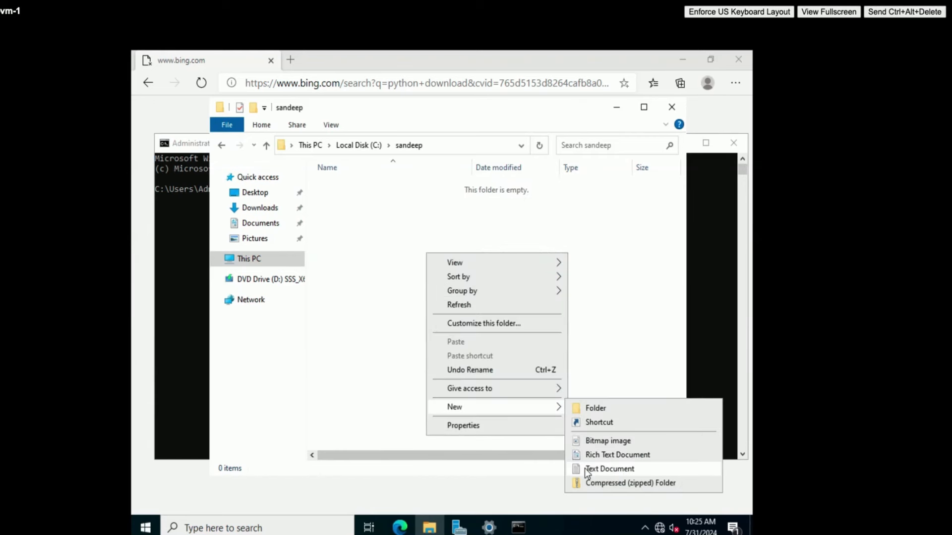
{"action": "left_click", "coordinate": [586, 469]}
{"action": "type", "text": "tasks"}
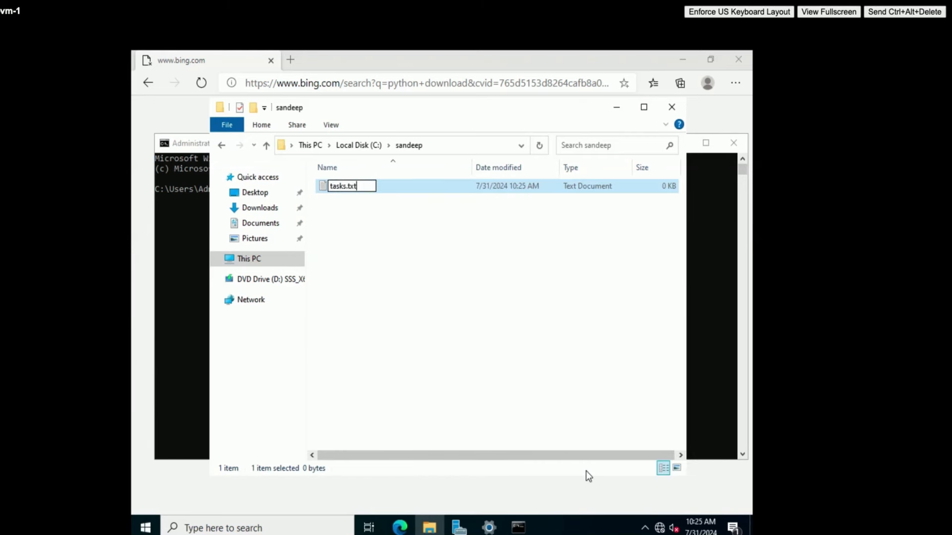
{"action": "key", "text": "Return"}
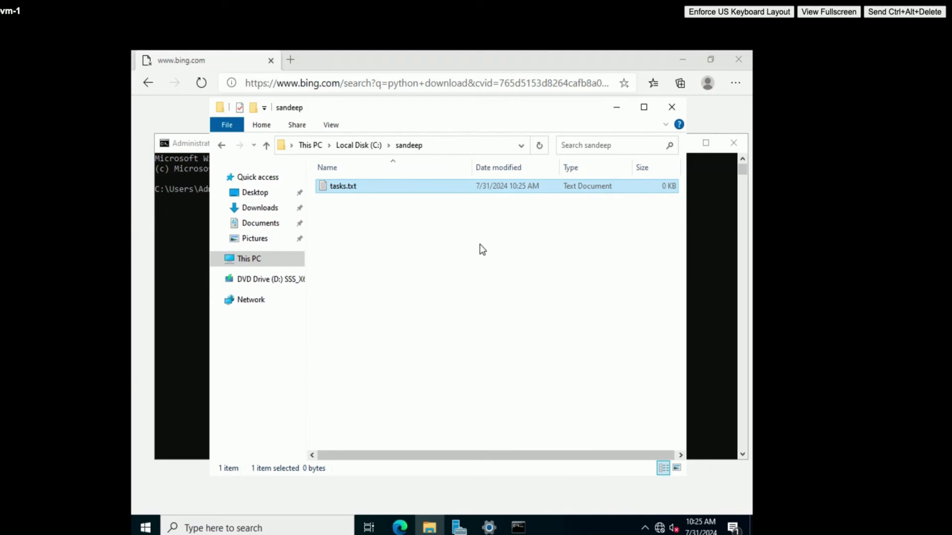
Step: Open tasks.txt and write "This is Windows 2022 Server" followed by the line "- Line 1 from VMWare"
{"action": "double_click", "coordinate": [349, 185]}
{"action": "type", "text": "This is Windows 2022 Se"}
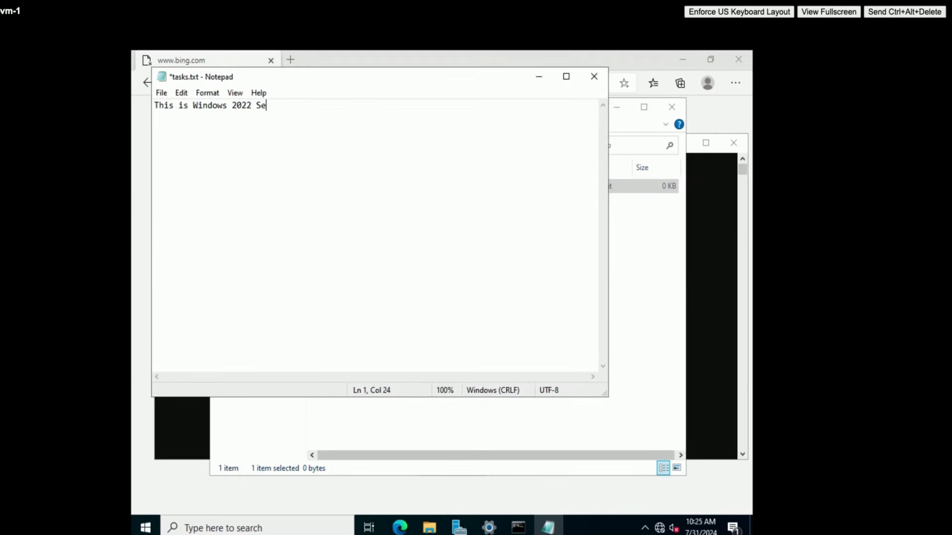
{"action": "type", "text": "rver"}
{"action": "key", "text": "Return"}
{"action": "type", "text": "- Line 1 from VMWare"}
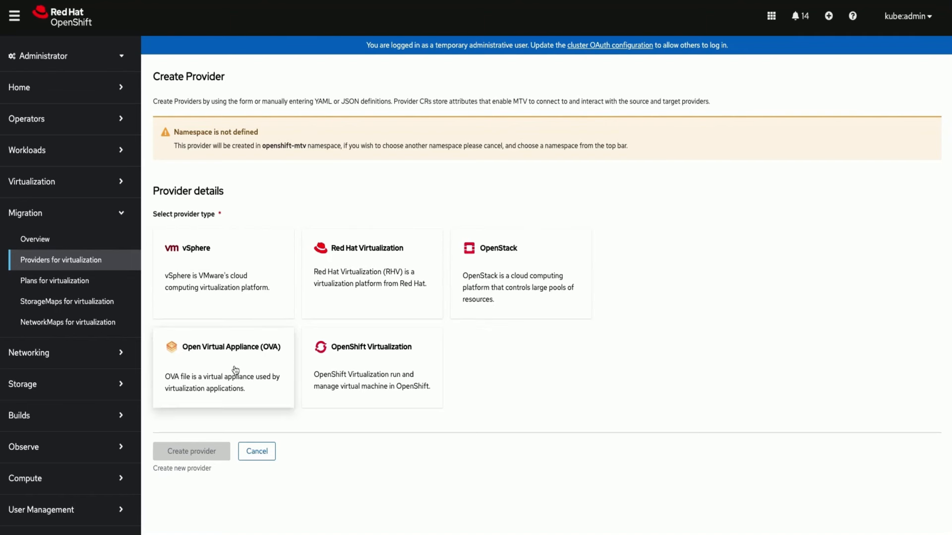
Step: In the OpenShift console, create the vCenter provider vsphere-1 with its URL, username and password, skipping VDDK acceleration and certificate validation
{"action": "left_click", "coordinate": [234, 294]}
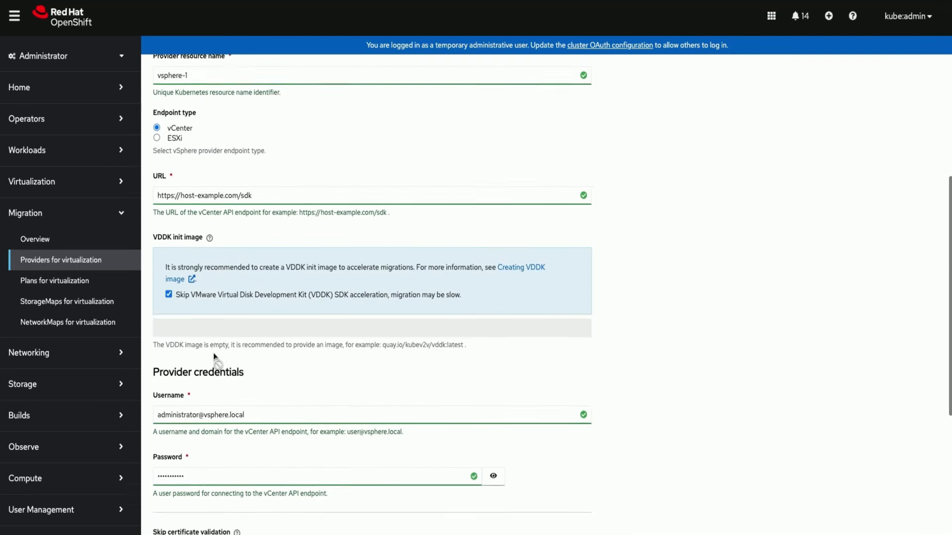
{"action": "scroll", "coordinate": [213, 352], "scroll_direction": "down", "scroll_amount": 3}
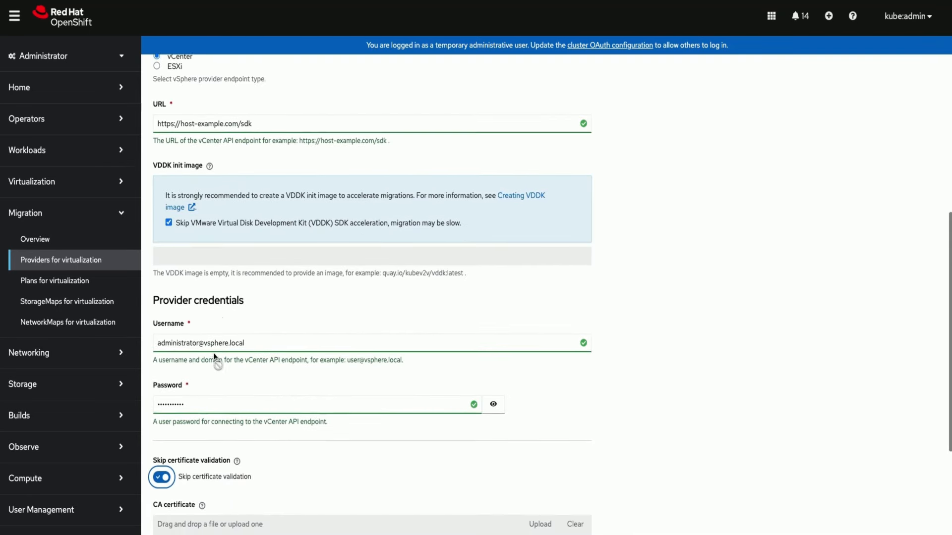
{"action": "scroll", "coordinate": [213, 353], "scroll_direction": "down", "scroll_amount": 3}
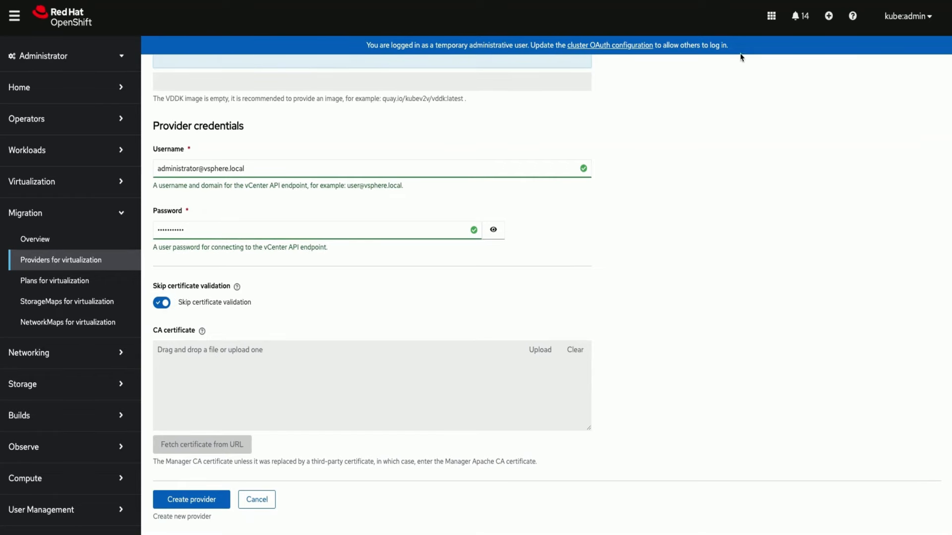
{"action": "left_click", "coordinate": [200, 500]}
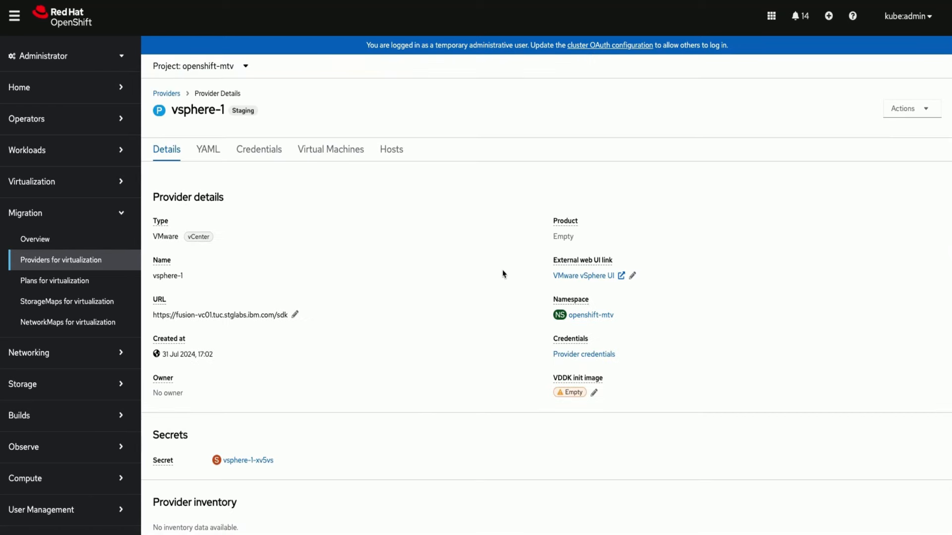
Step: Start a new migration plan for virtualization and select vsphere-1 as the source provider
{"action": "left_click", "coordinate": [74, 280]}
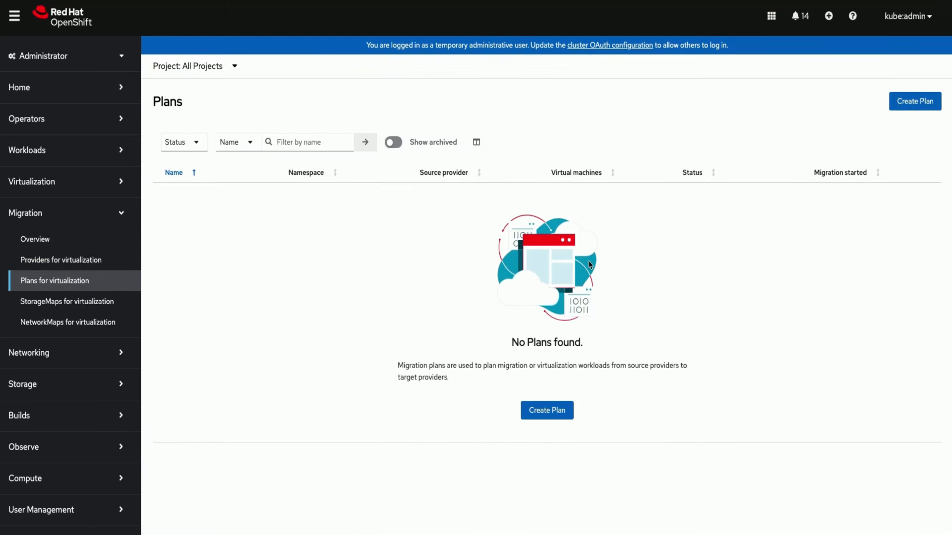
{"action": "left_click", "coordinate": [553, 410]}
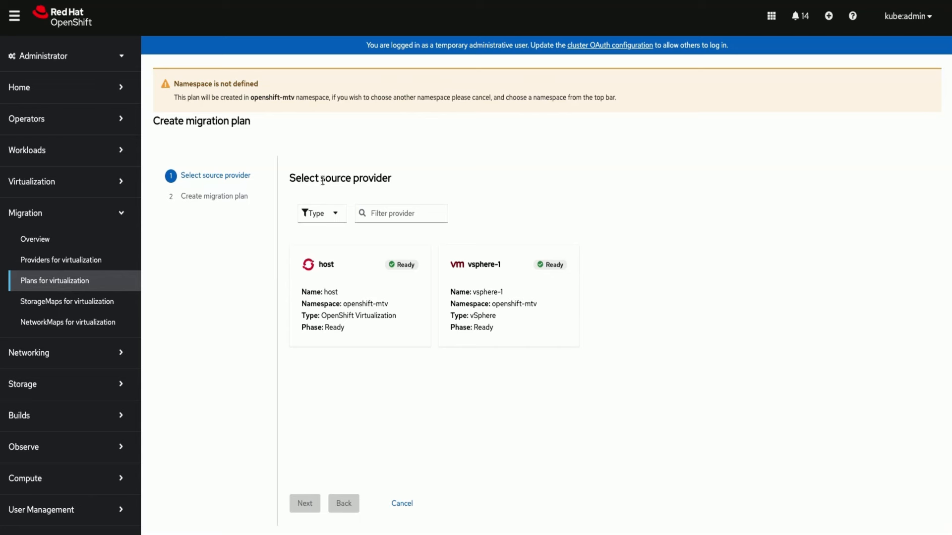
{"action": "left_click_drag", "start_coordinate": [289, 181], "coordinate": [397, 183]}
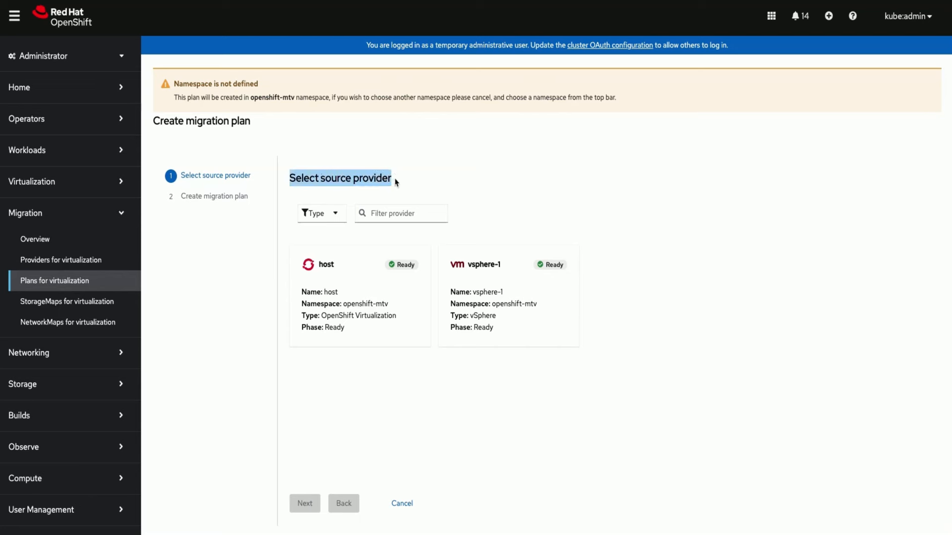
{"action": "left_click", "coordinate": [499, 298]}
{"action": "left_click", "coordinate": [499, 296]}
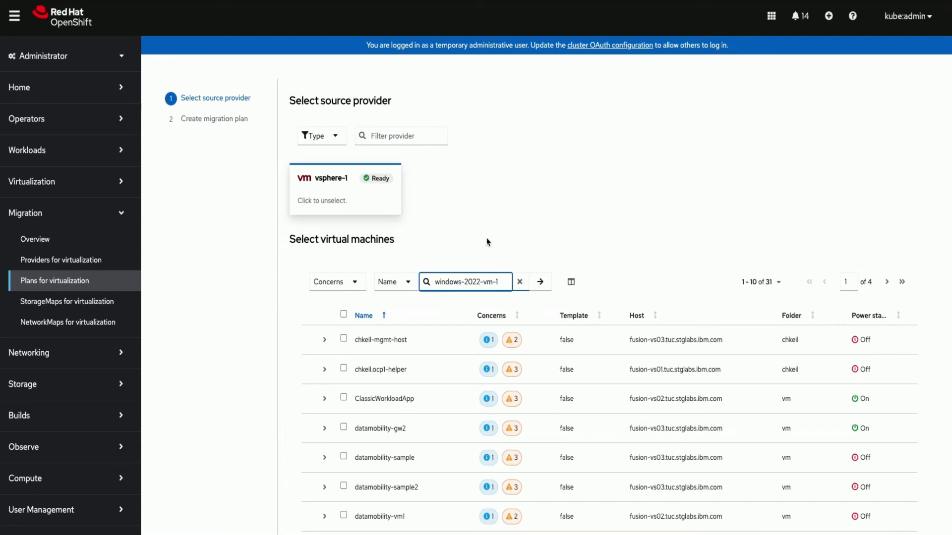
Step: Create migration plan plan-1 for windows-2022-vm-1 to host in openshift-mtv, mapping VM Network to Pod Networking and datastore1 (3) to ocs-storagecluster-ceph-rbd
{"action": "key", "text": "Return"}
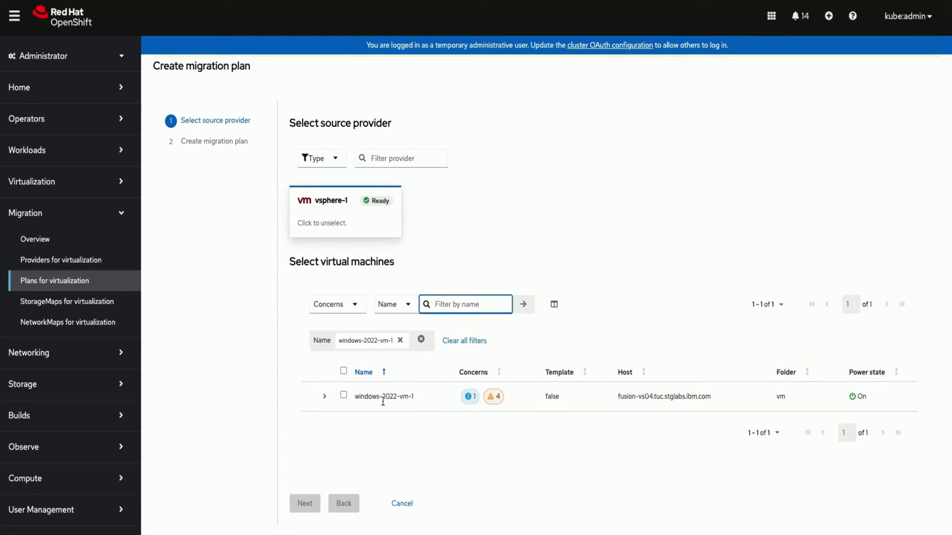
{"action": "left_click", "coordinate": [344, 397]}
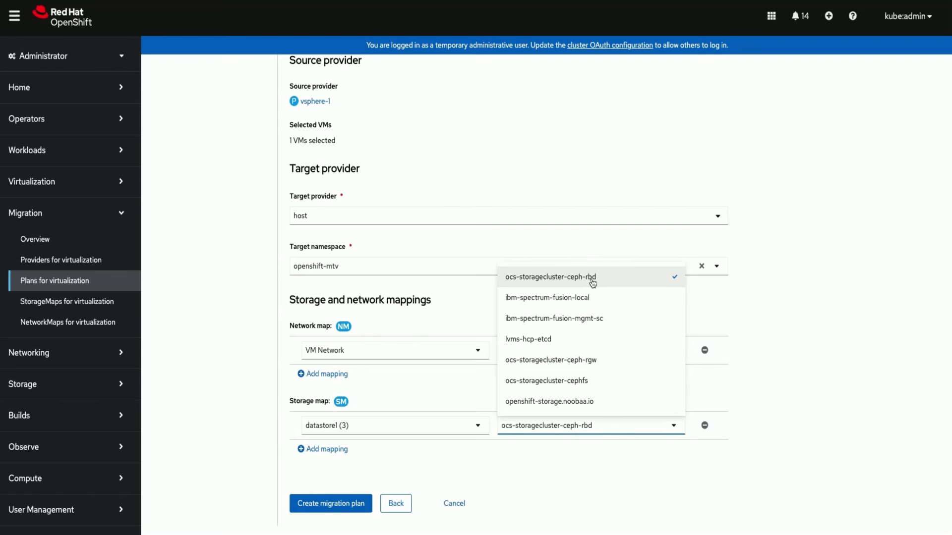
{"action": "left_click", "coordinate": [574, 479]}
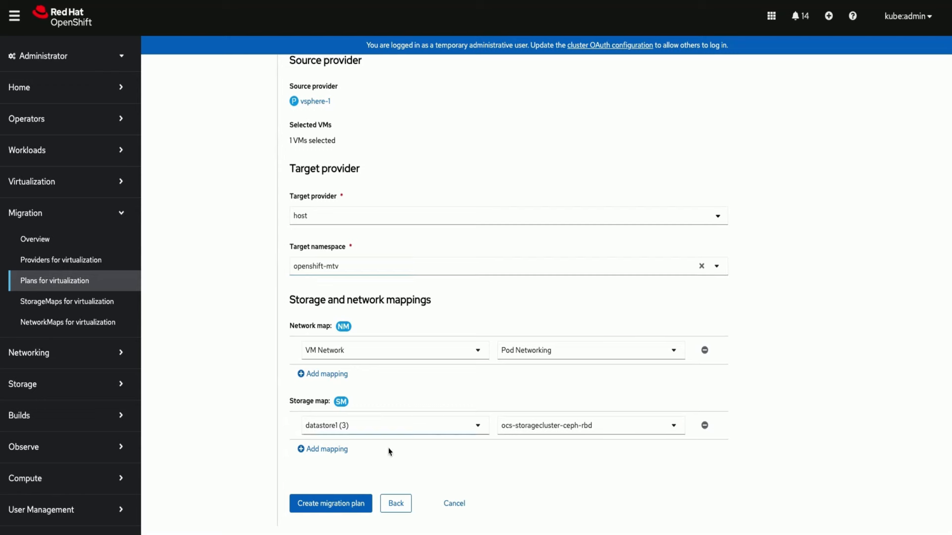
{"action": "left_click", "coordinate": [340, 503]}
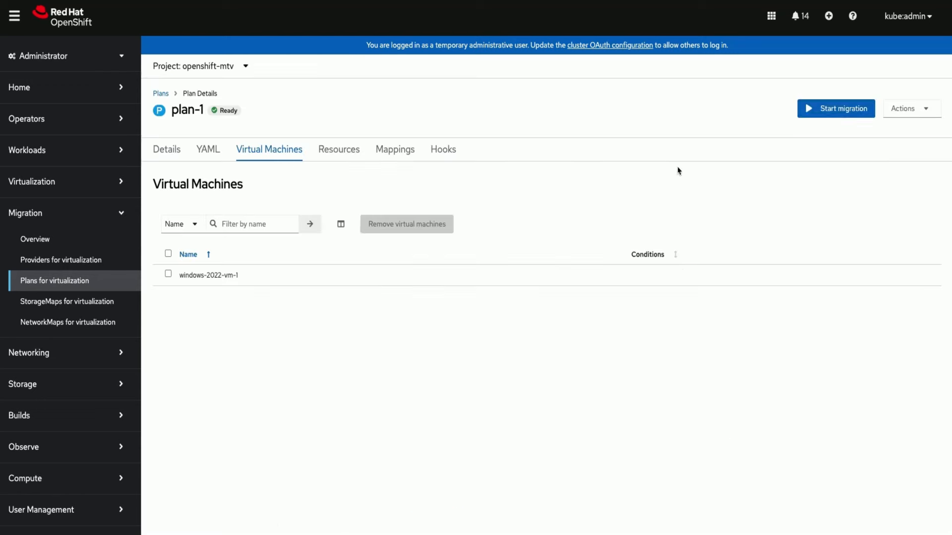
Step: Start the migration for plan-1 and check the pipeline, pod, volume claim and condition status of windows-2022-vm-1
{"action": "left_click", "coordinate": [837, 110]}
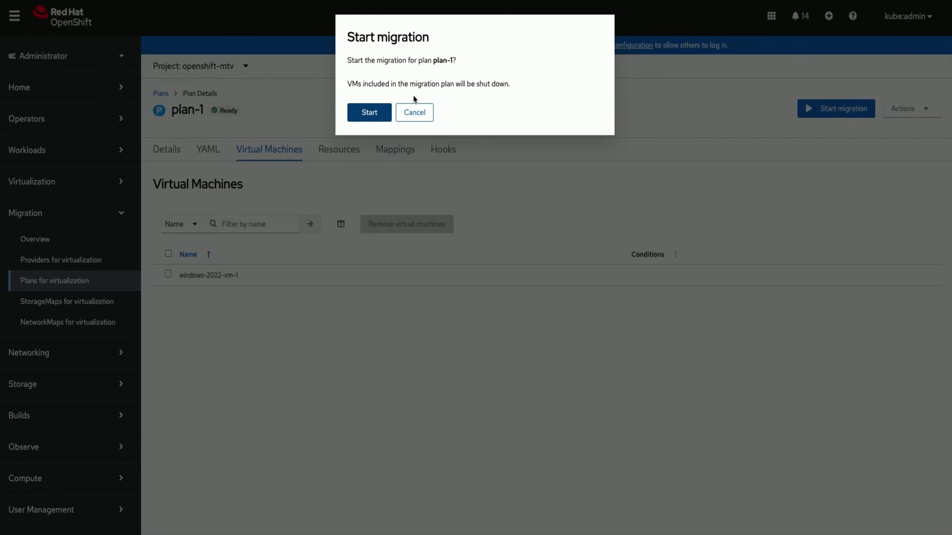
{"action": "left_click", "coordinate": [369, 112]}
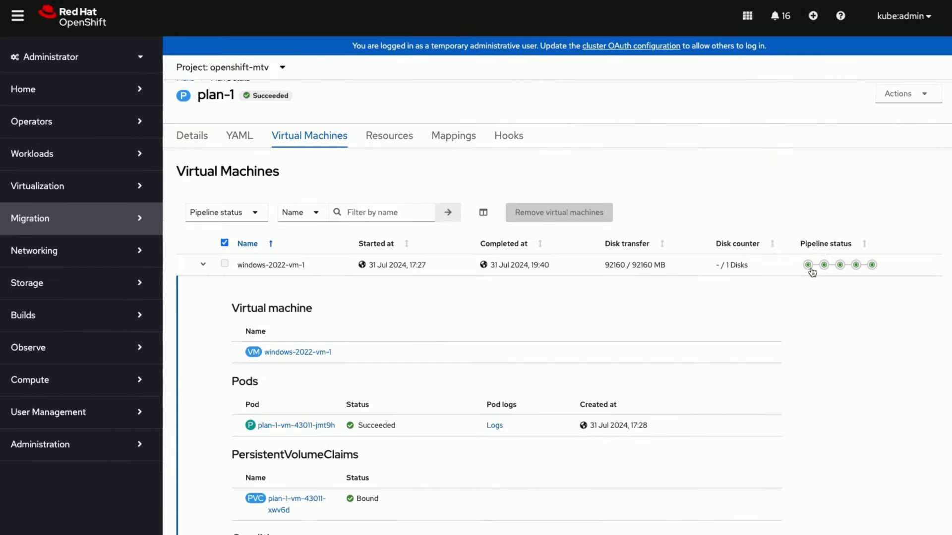
{"action": "mouse_move", "coordinate": [824, 270]}
{"action": "scroll", "coordinate": [417, 493], "scroll_direction": "down", "scroll_amount": 2}
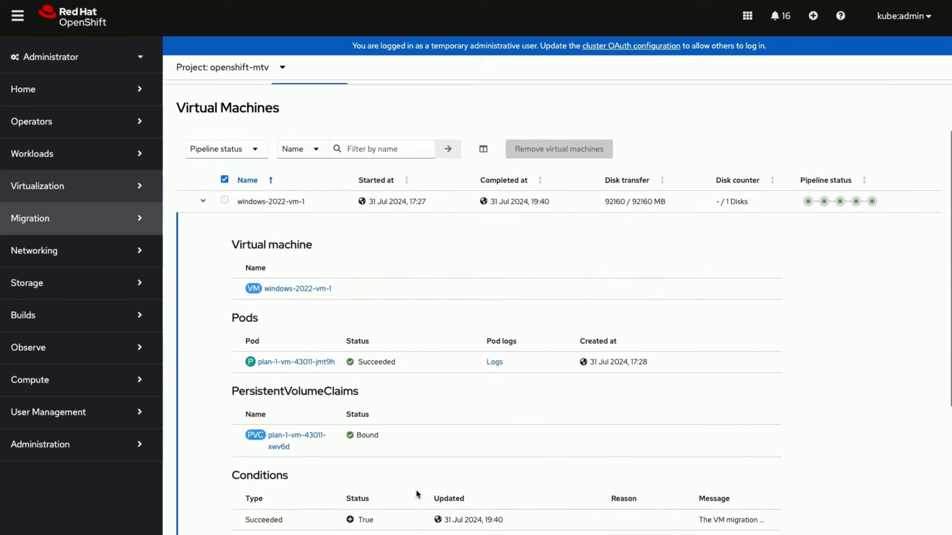
{"action": "double_click", "coordinate": [262, 473]}
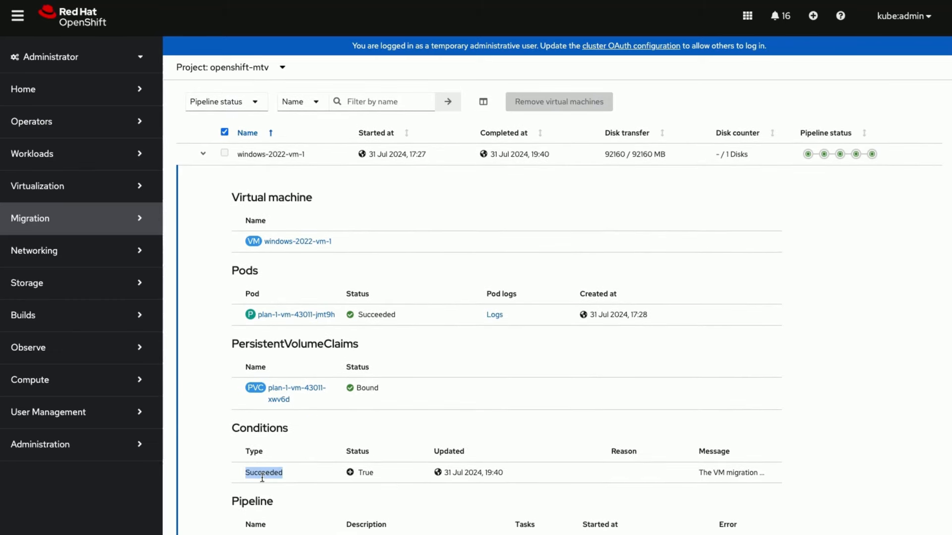
{"action": "double_click", "coordinate": [386, 315]}
{"action": "scroll", "coordinate": [384, 311], "scroll_direction": "up", "scroll_amount": 1}
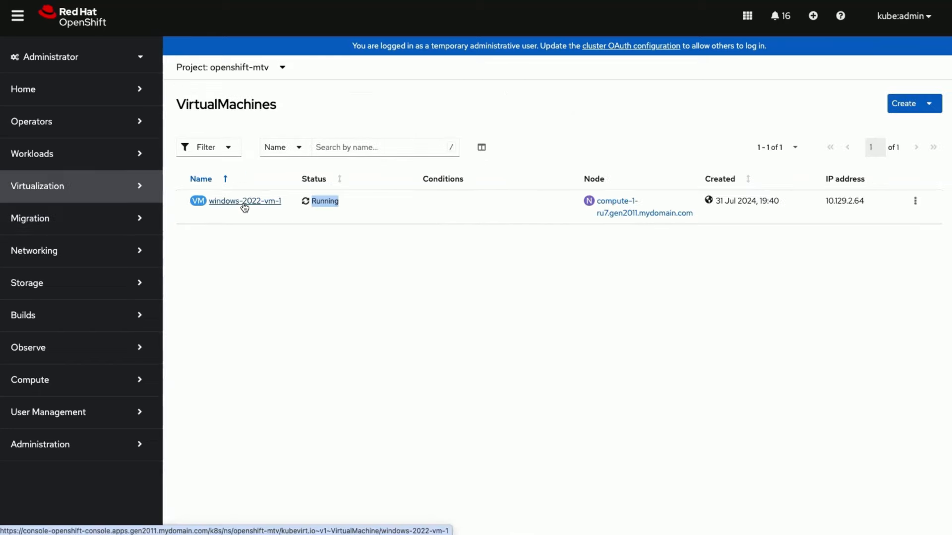
Step: Open the migrated windows-2022-vm-1 virtual machine's web console and sign in to Windows as Administrator with the account password
{"action": "left_click", "coordinate": [243, 201]}
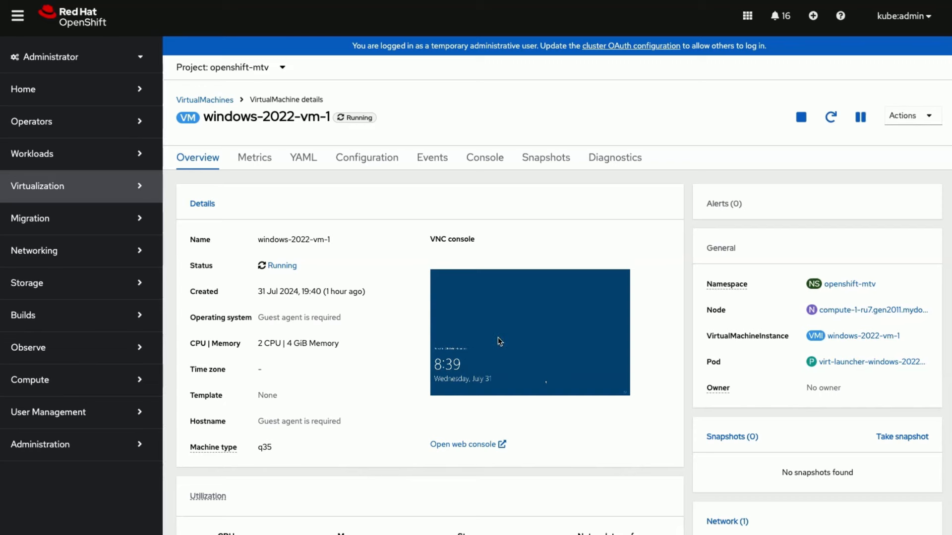
{"action": "left_click", "coordinate": [453, 444]}
{"action": "type", "text": "******"}
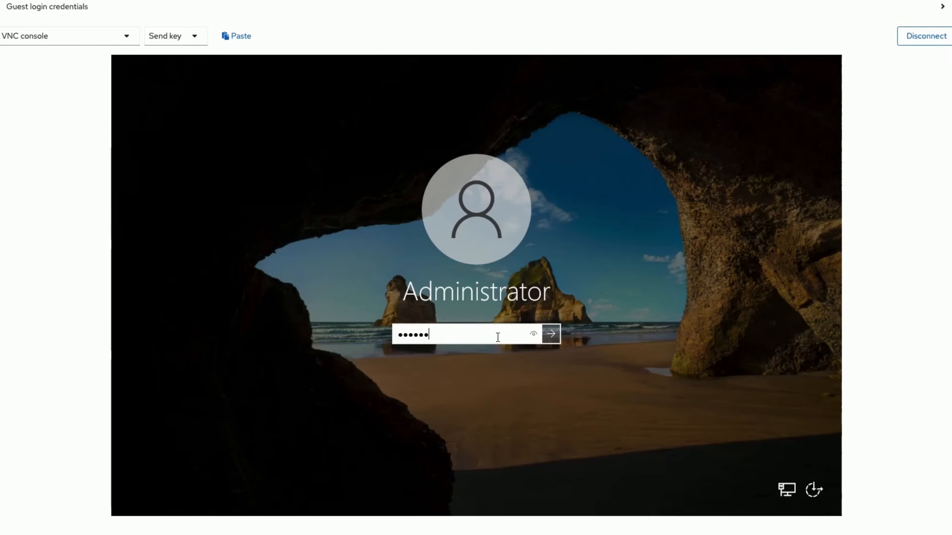
{"action": "type", "text": "****"}
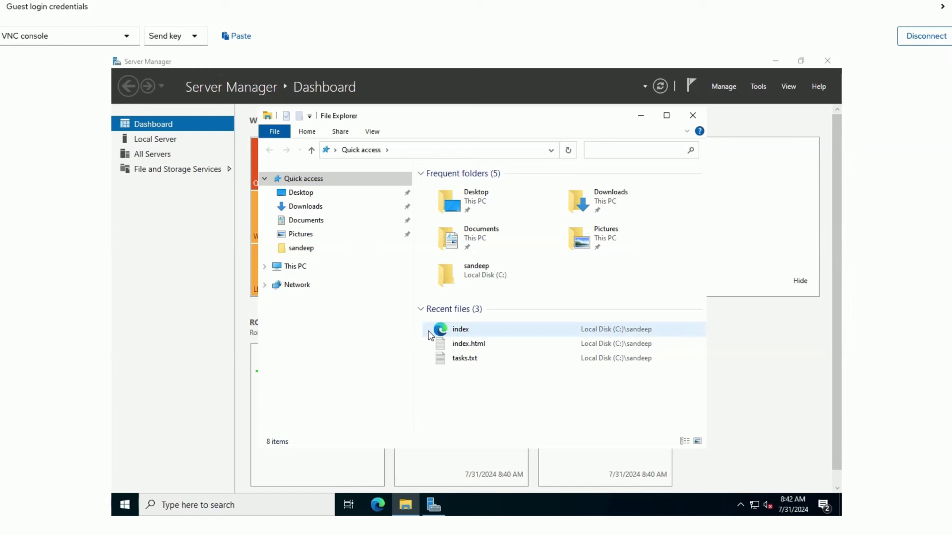
Step: Open tasks.txt from the user's folder on Local Disk (C:) in the migrated Windows server
{"action": "left_click", "coordinate": [325, 257]}
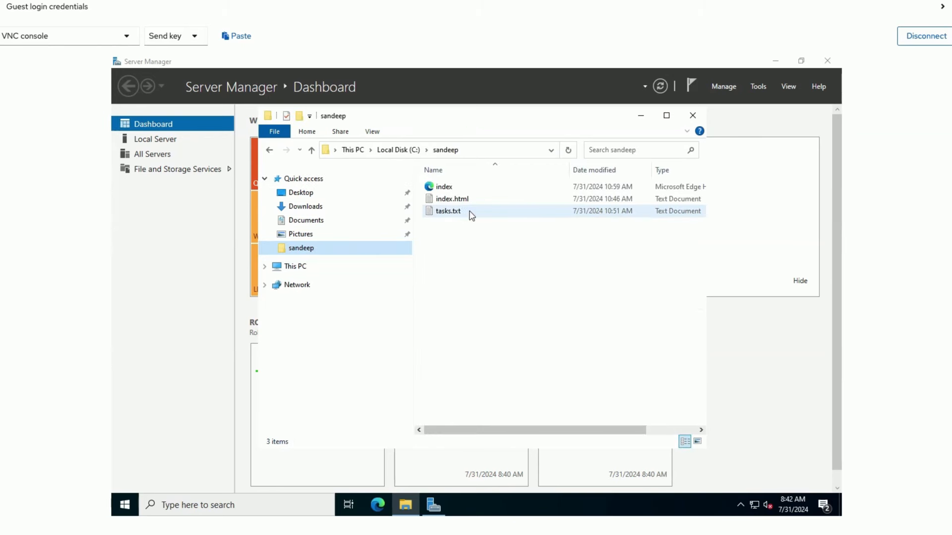
{"action": "double_click", "coordinate": [526, 213]}
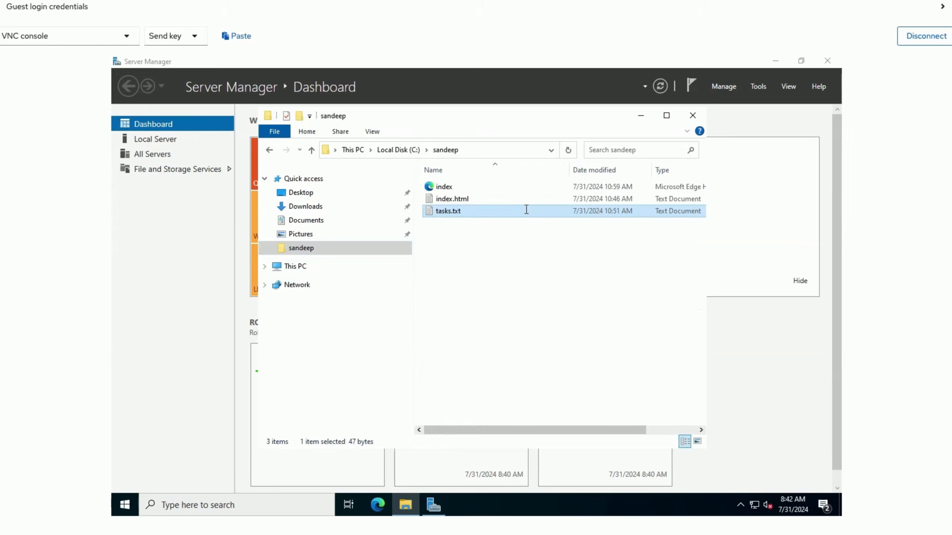